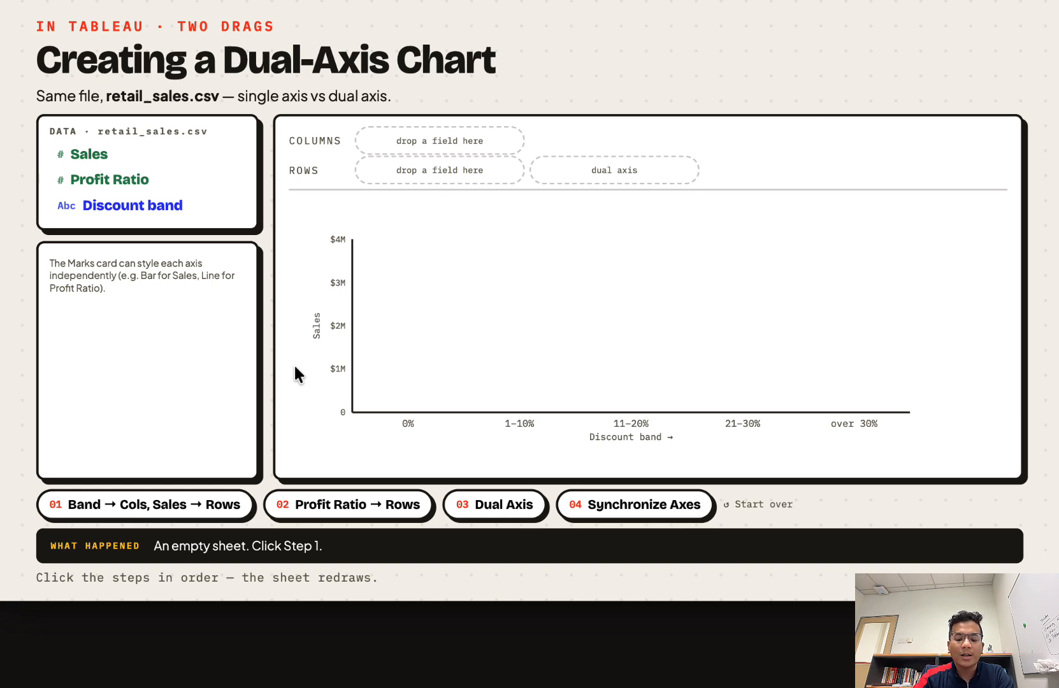
# - Search Google Images for "dual axis chart" in a new browser tab
pyautogui.press('super+t')
pyautogui.write('d')
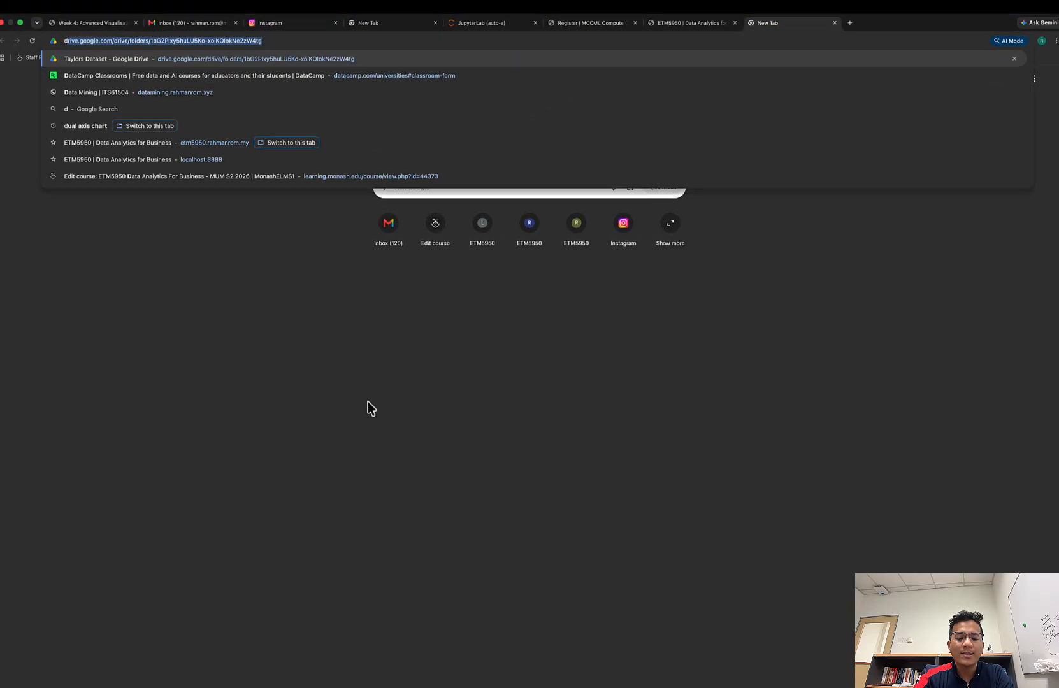
pyautogui.write('ual axis')
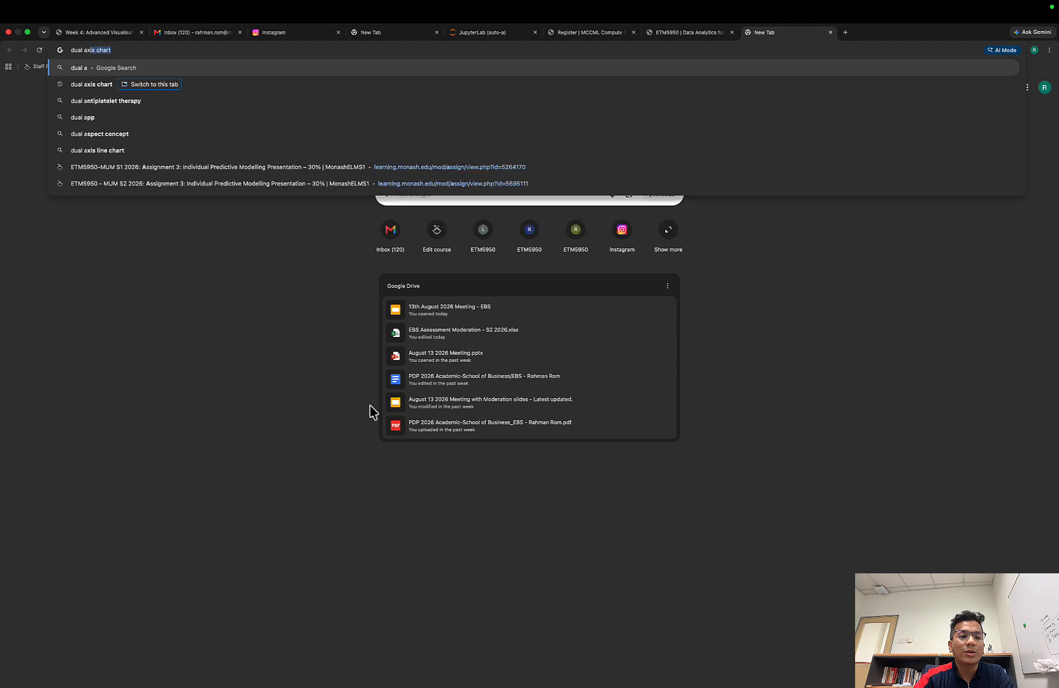
pyautogui.press('Return')
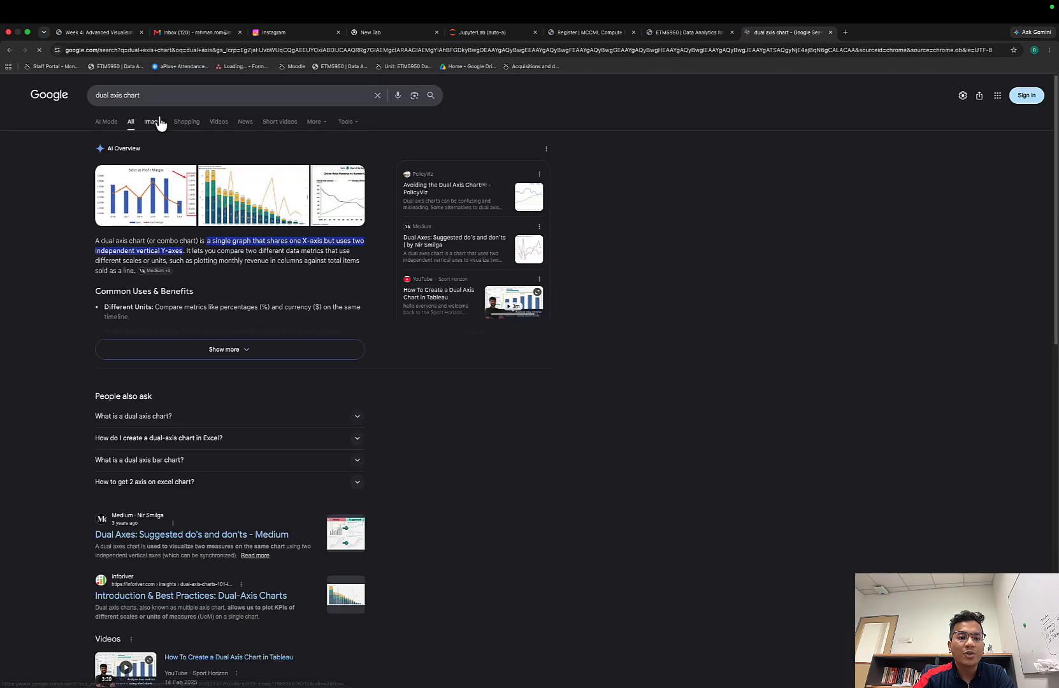
pyautogui.click(153, 121)
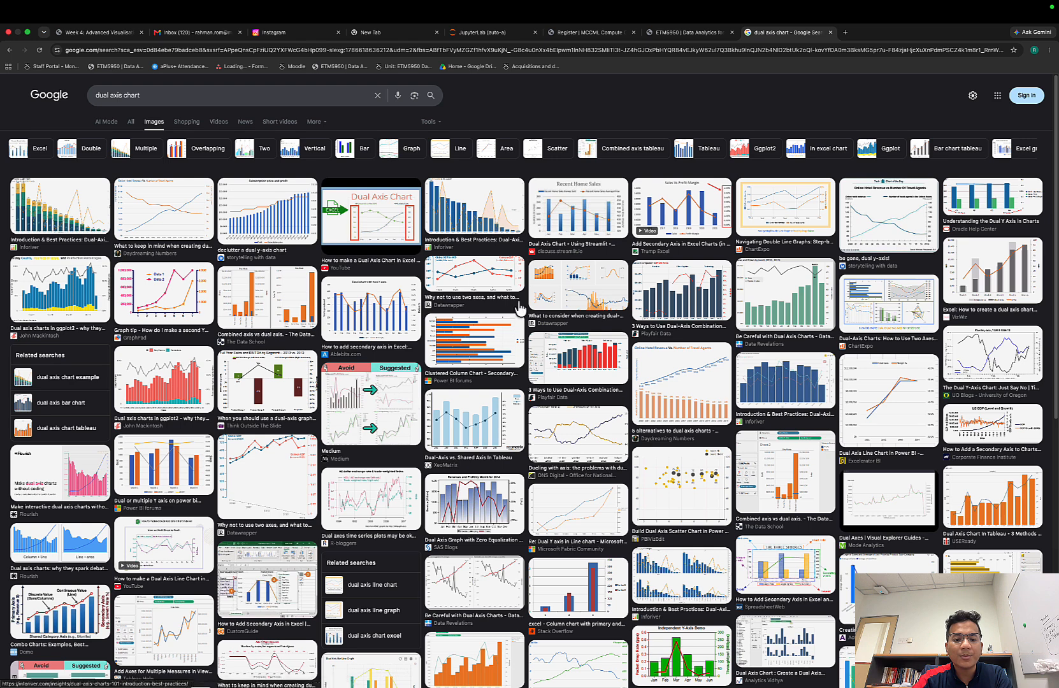
# - Preview several dual-axis chart examples from the image results, including bar-and-line and two-line charts with separate Y axes
pyautogui.click(389, 306)
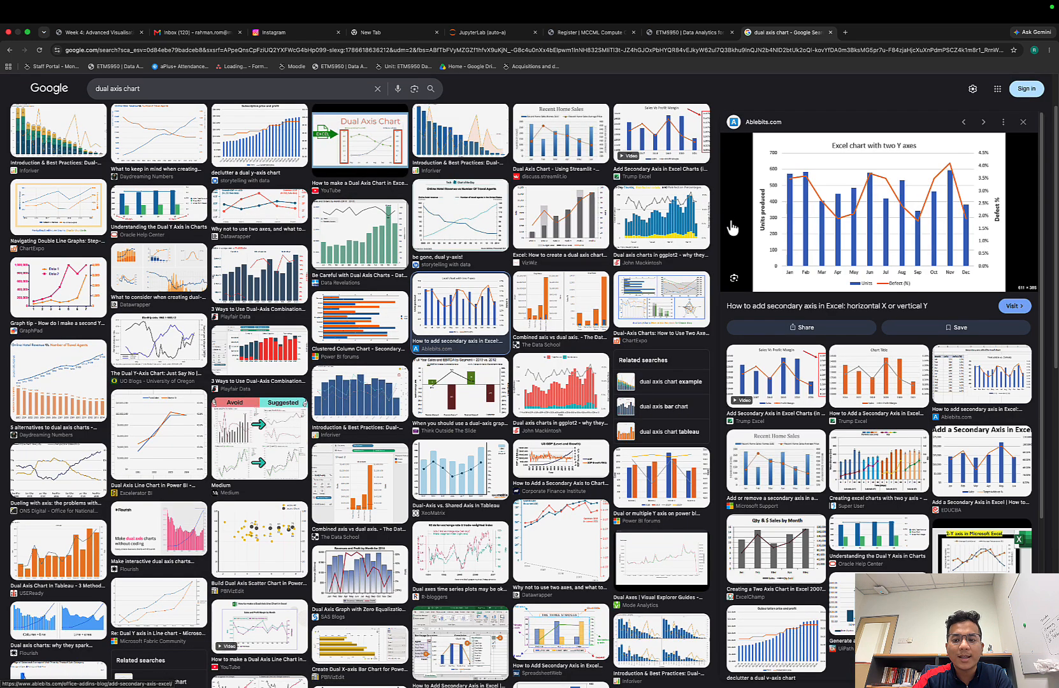
pyautogui.click(551, 401)
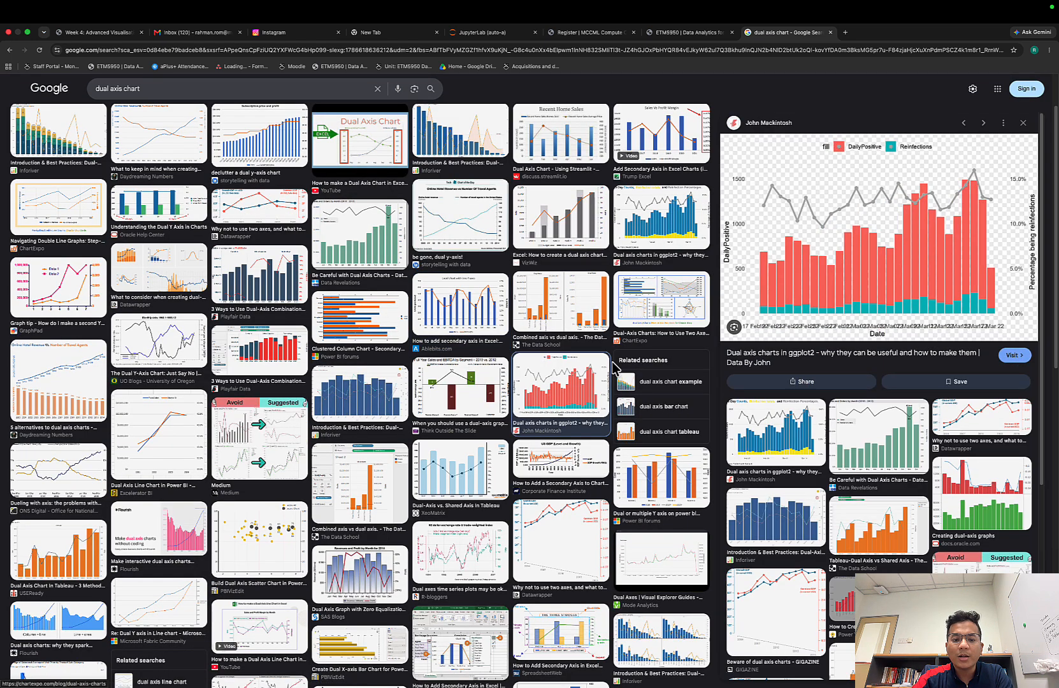
pyautogui.click(349, 418)
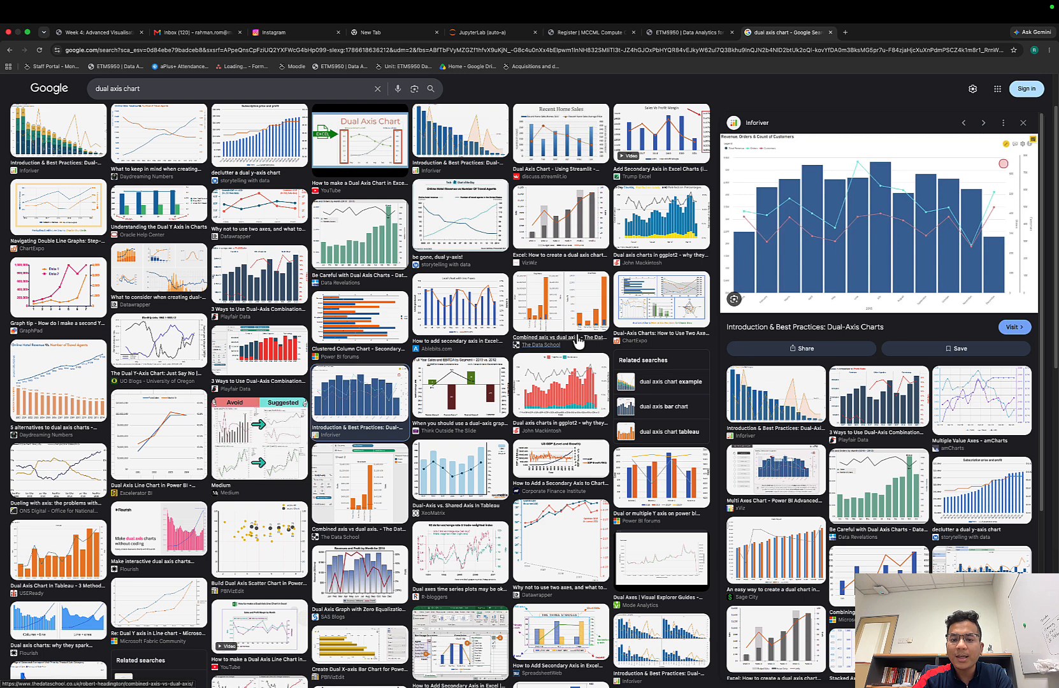
pyautogui.click(489, 228)
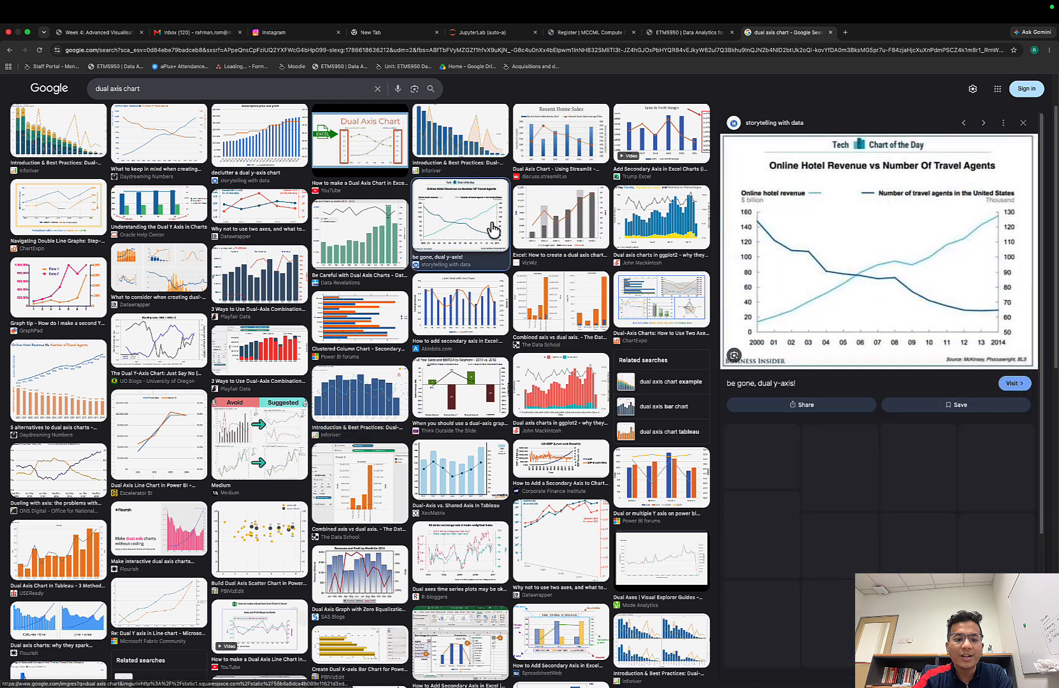
pyautogui.click(203, 347)
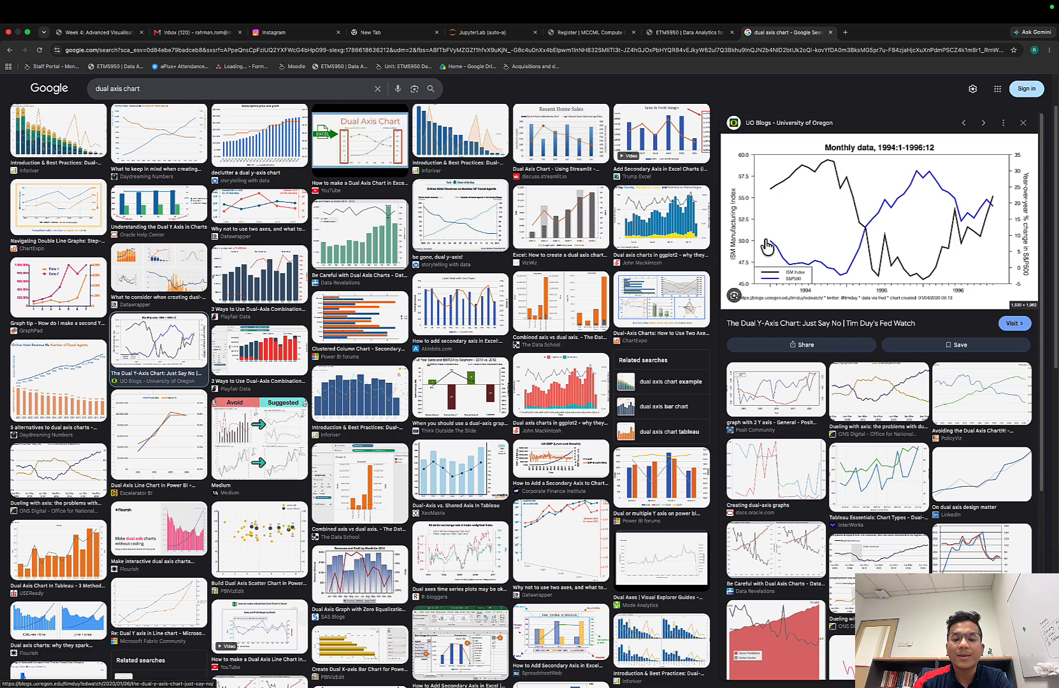
# - Switch to Tableau and add a new worksheet named "Dual Axis" to the workbook
pyautogui.hotkey('ctrl', 'Right')
pyautogui.hotkey('ctrl', 'Left')
pyautogui.hotkey('ctrl', 'Left')
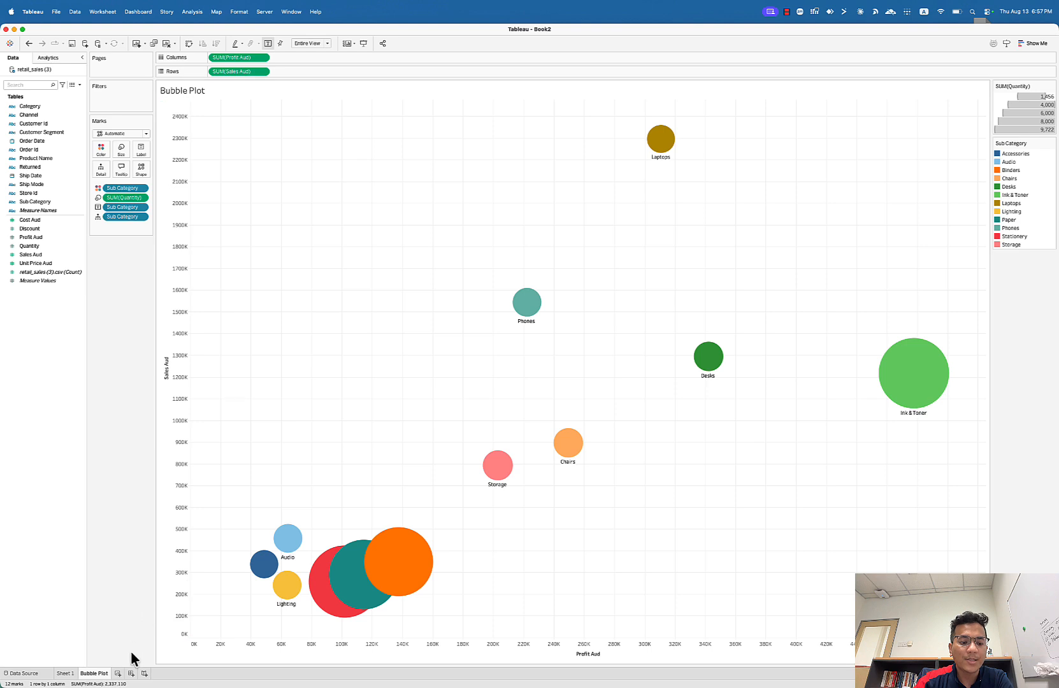
pyautogui.click(117, 673)
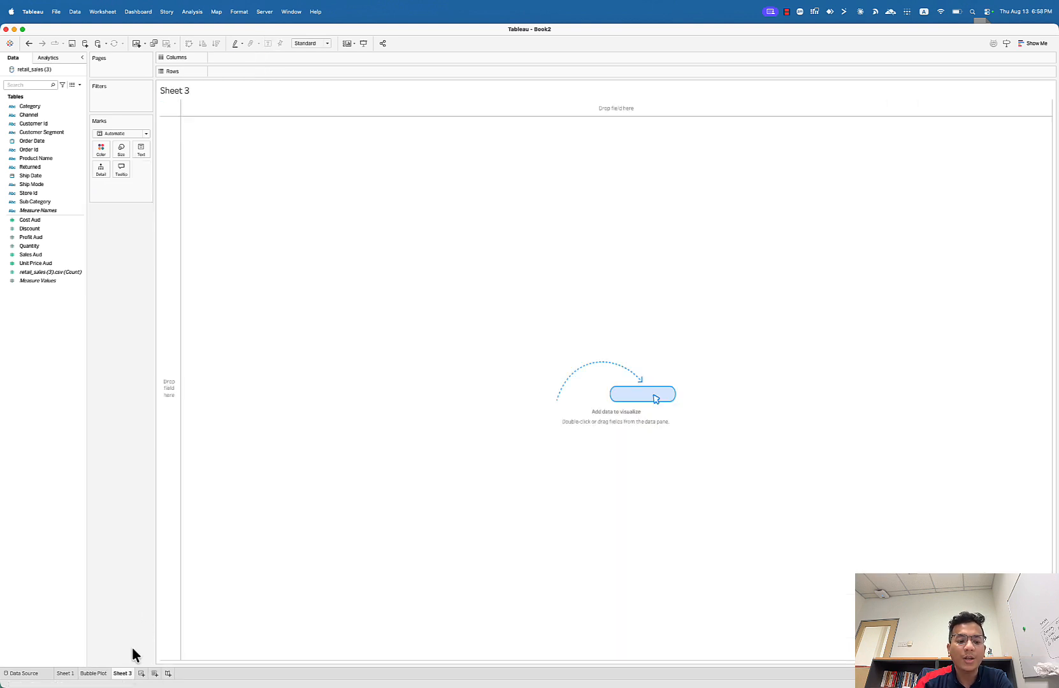
pyautogui.doubleClick(125, 673)
pyautogui.write('D')
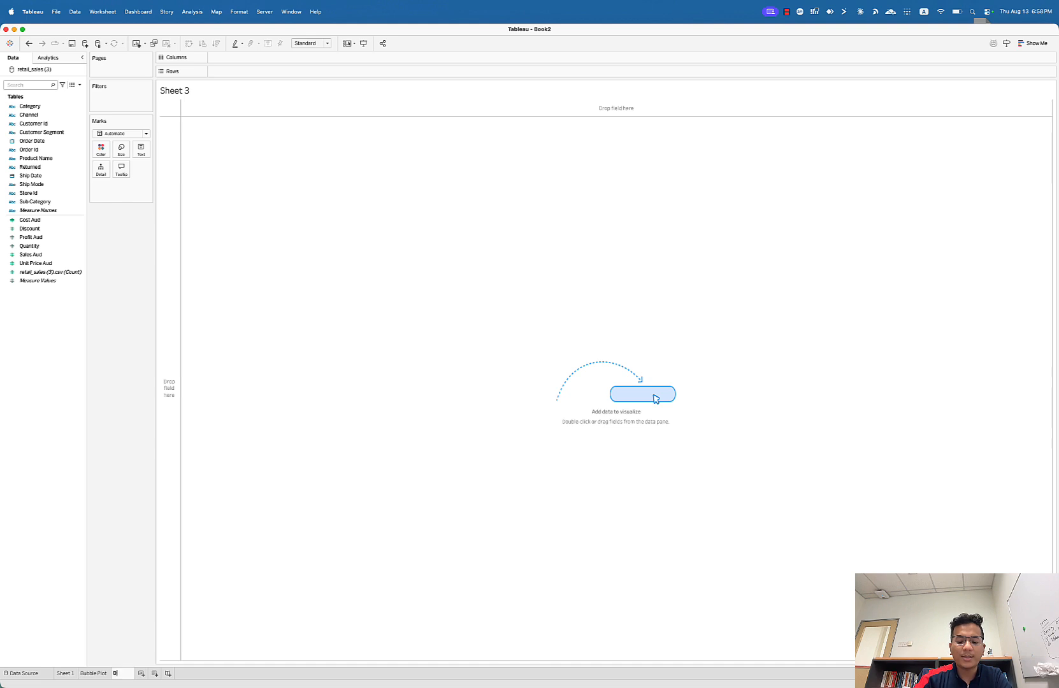
pyautogui.write('ual Axis')
pyautogui.press('Return')
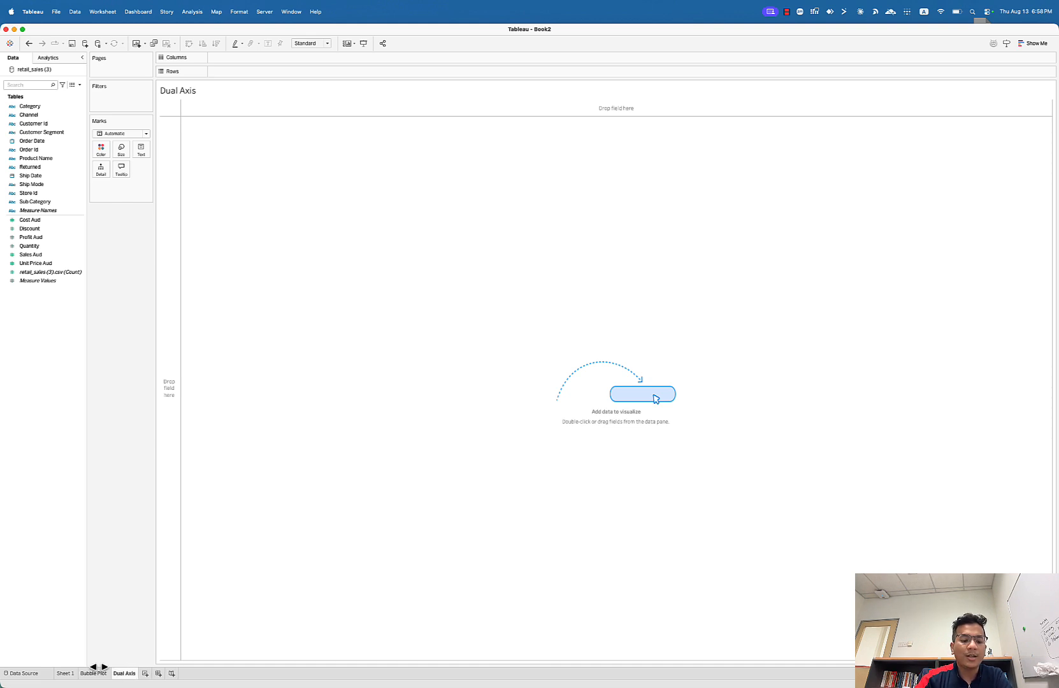
# - Rename the Sheet 1 worksheet as "Heatmap" and return to the Dual Axis worksheet
pyautogui.click(66, 674)
pyautogui.doubleClick(66, 673)
pyautogui.write('Heatmap')
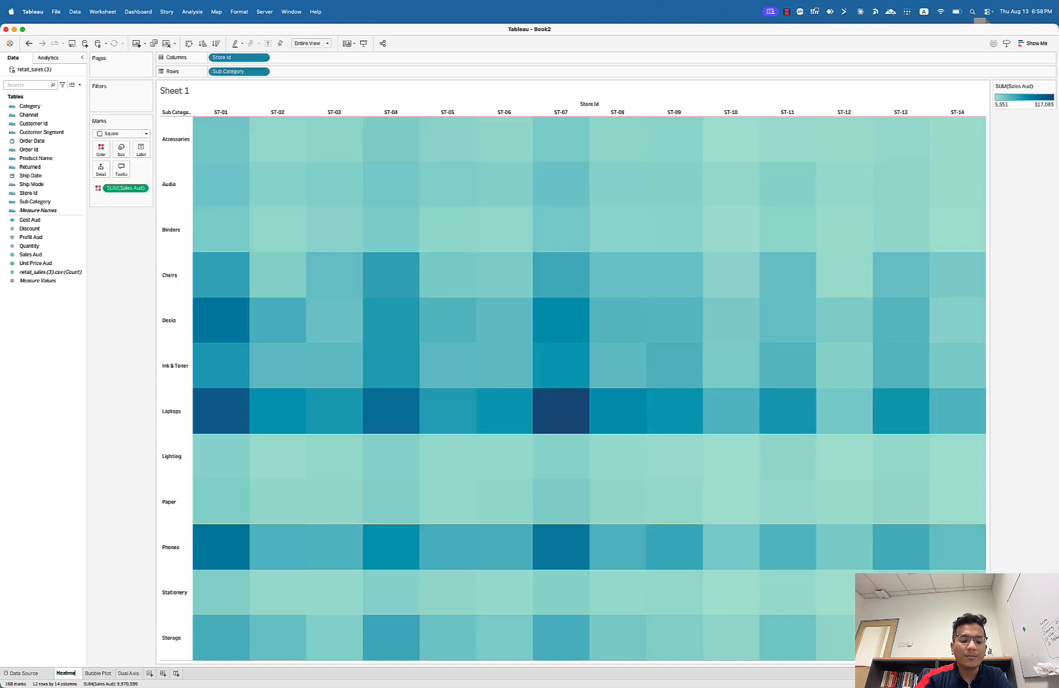
pyautogui.press('Return')
pyautogui.click(122, 673)
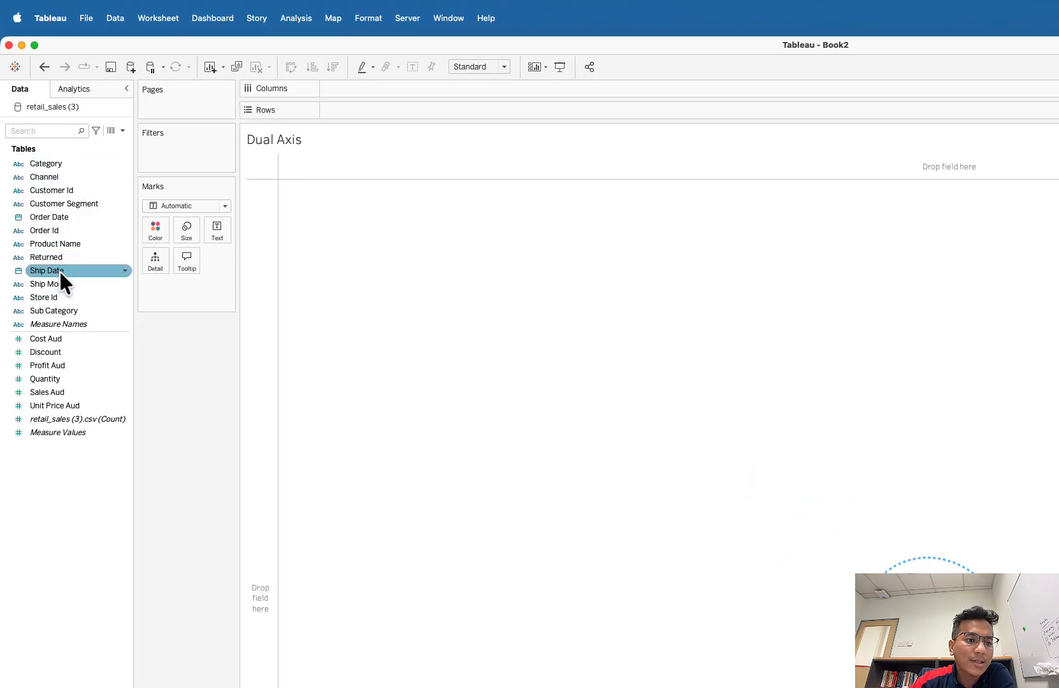
# - Place Sub Category on Columns and Profit Aud and Quantity on Rows, with Quantity set as Dual Axis
pyautogui.moveTo(55, 311); pyautogui.dragTo(355, 87)
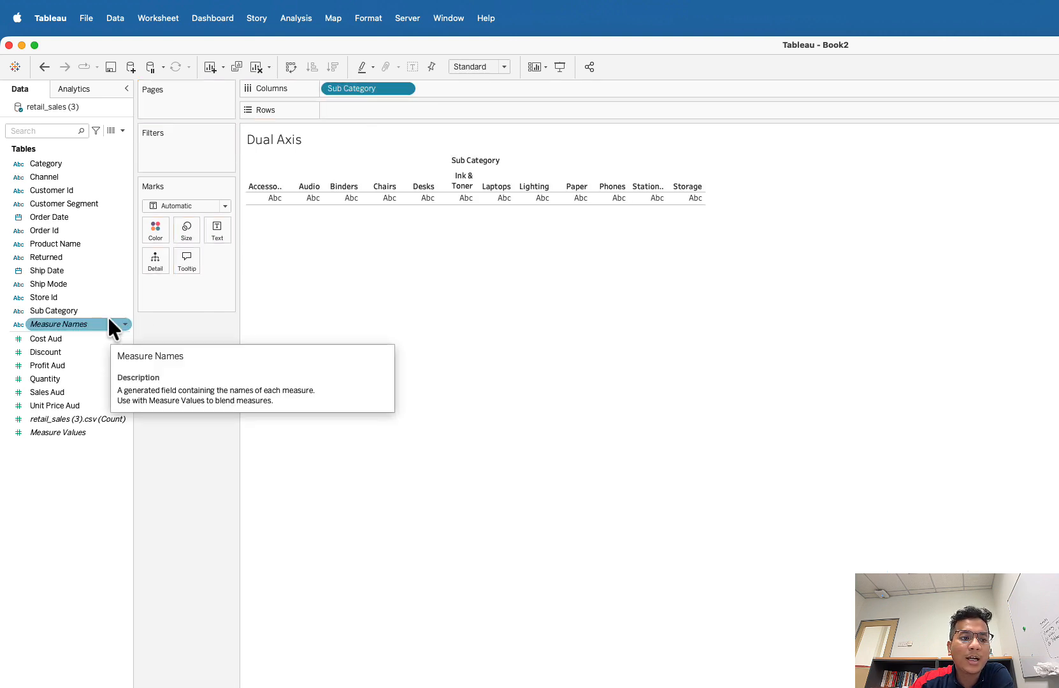
pyautogui.moveTo(90, 365); pyautogui.dragTo(405, 114)
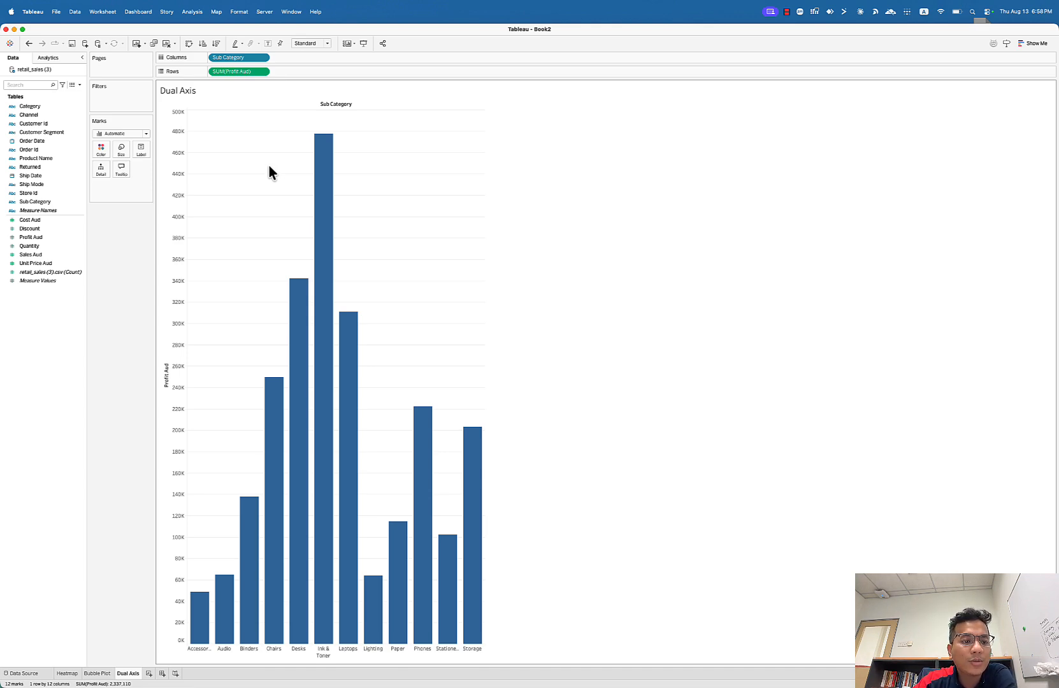
pyautogui.click(44, 246)
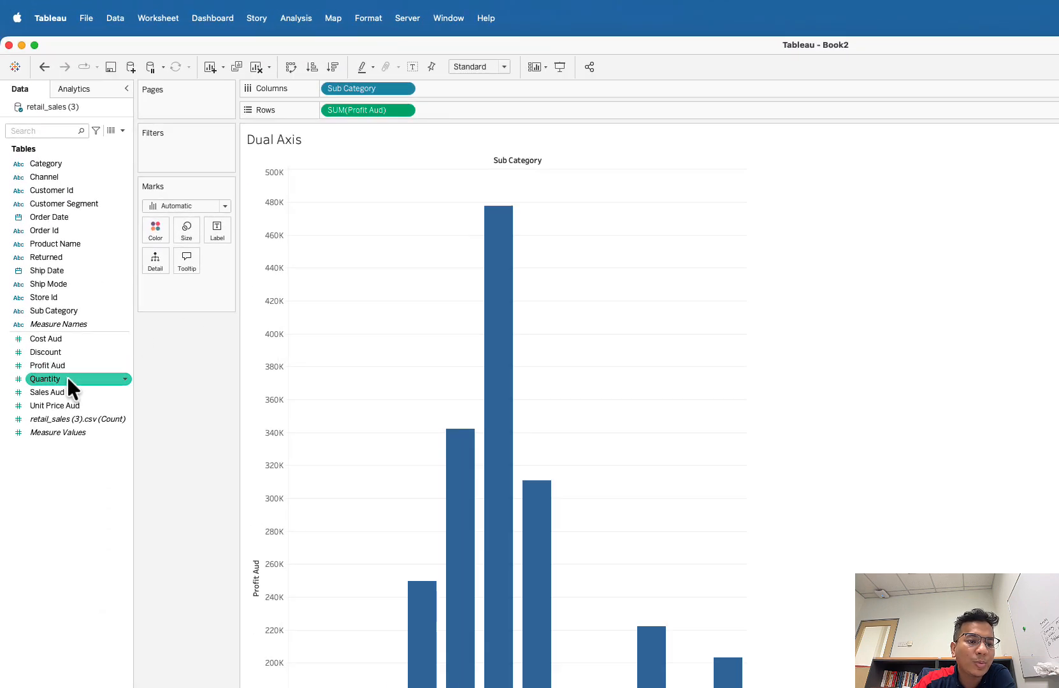
pyautogui.moveTo(71, 386); pyautogui.dragTo(482, 112)
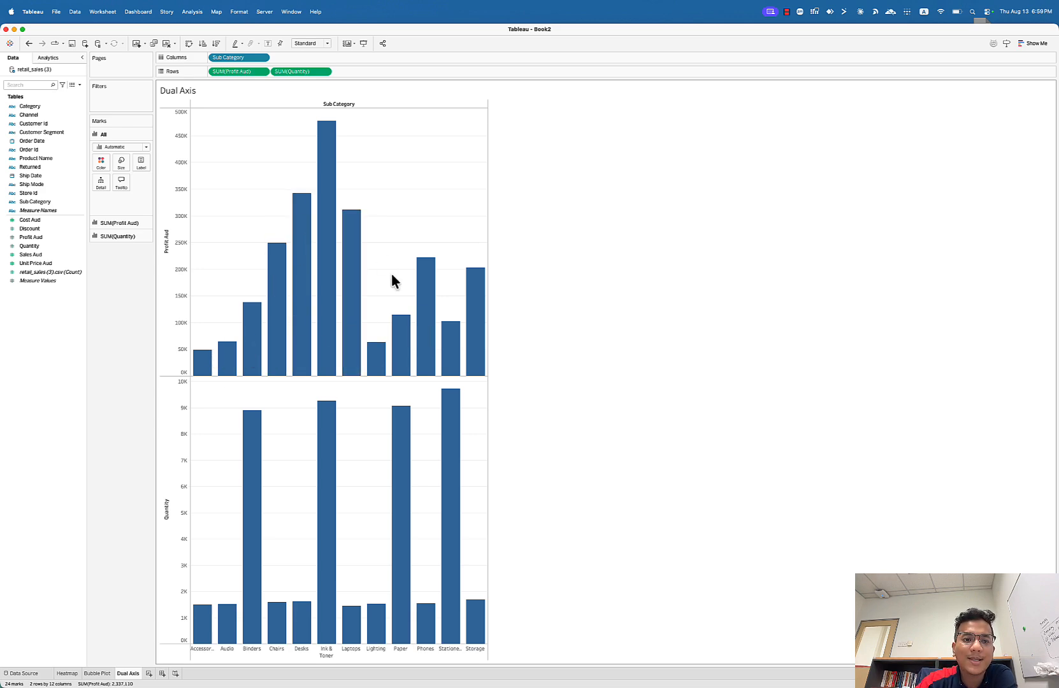
pyautogui.click(327, 70)
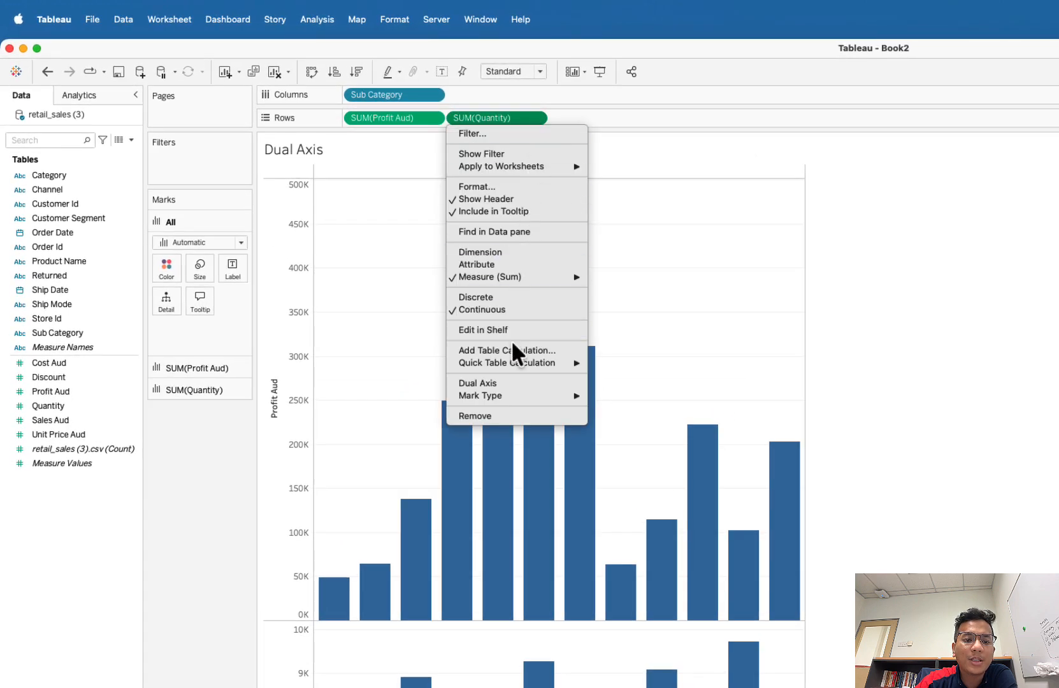
pyautogui.click(509, 385)
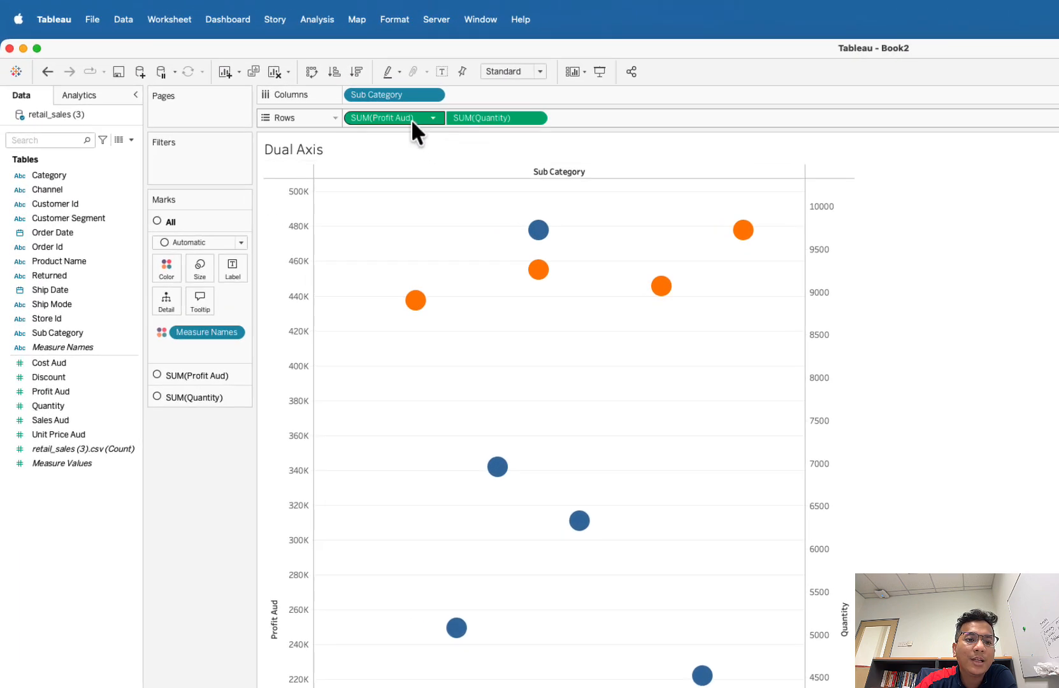
# - Set the mark type of SUM(Profit Aud) to Bar
pyautogui.click(411, 119)
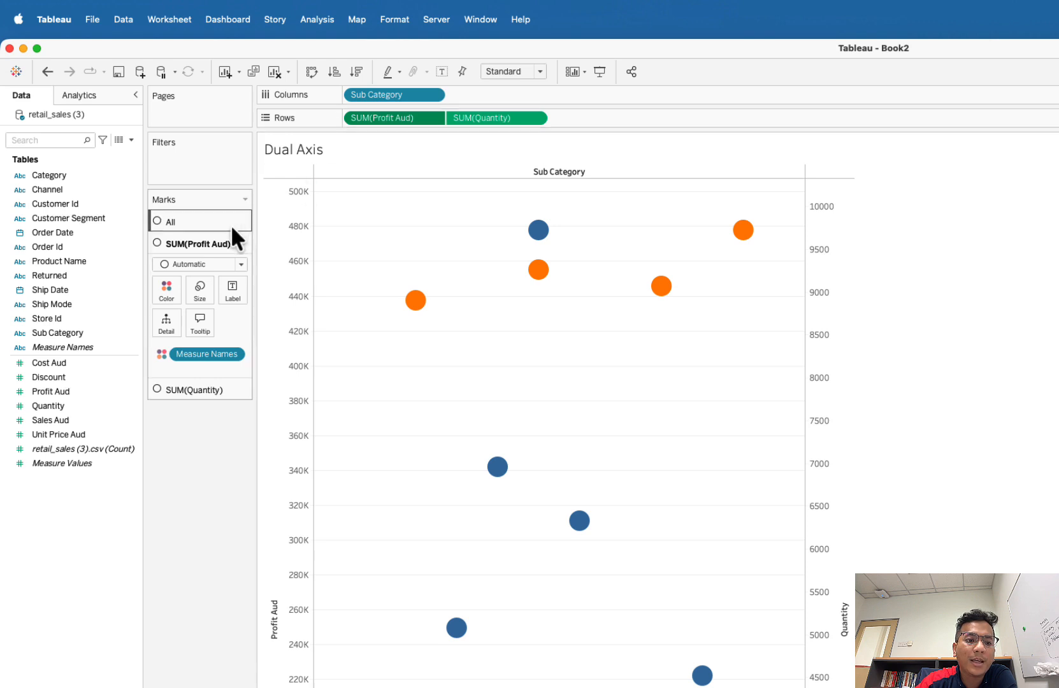
pyautogui.click(191, 223)
pyautogui.click(203, 241)
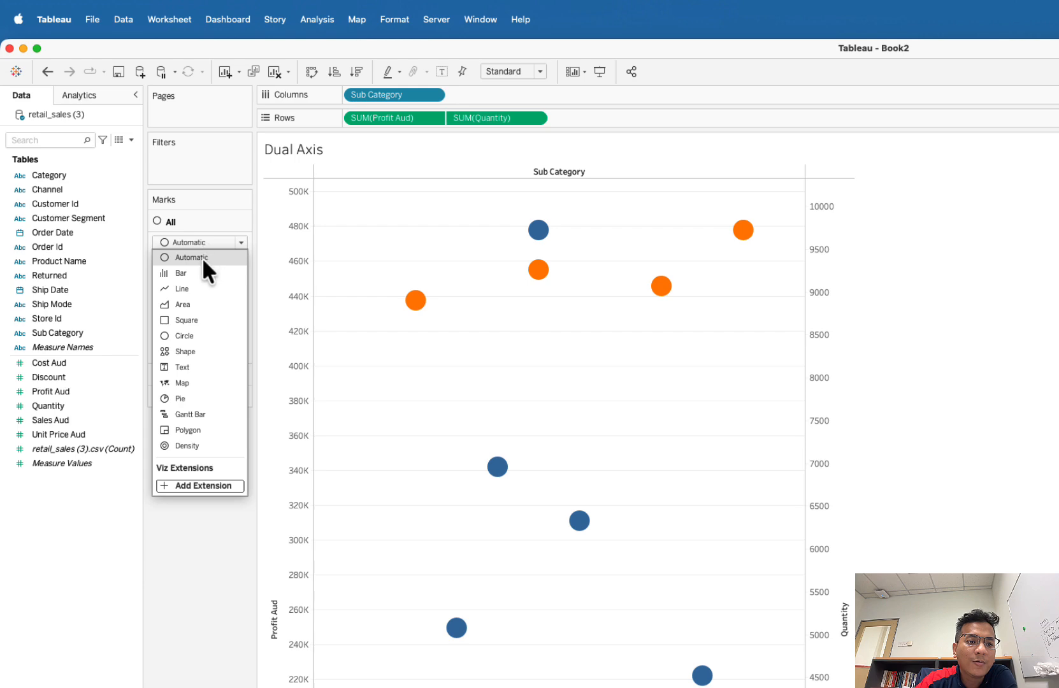
pyautogui.click(202, 257)
pyautogui.click(377, 119)
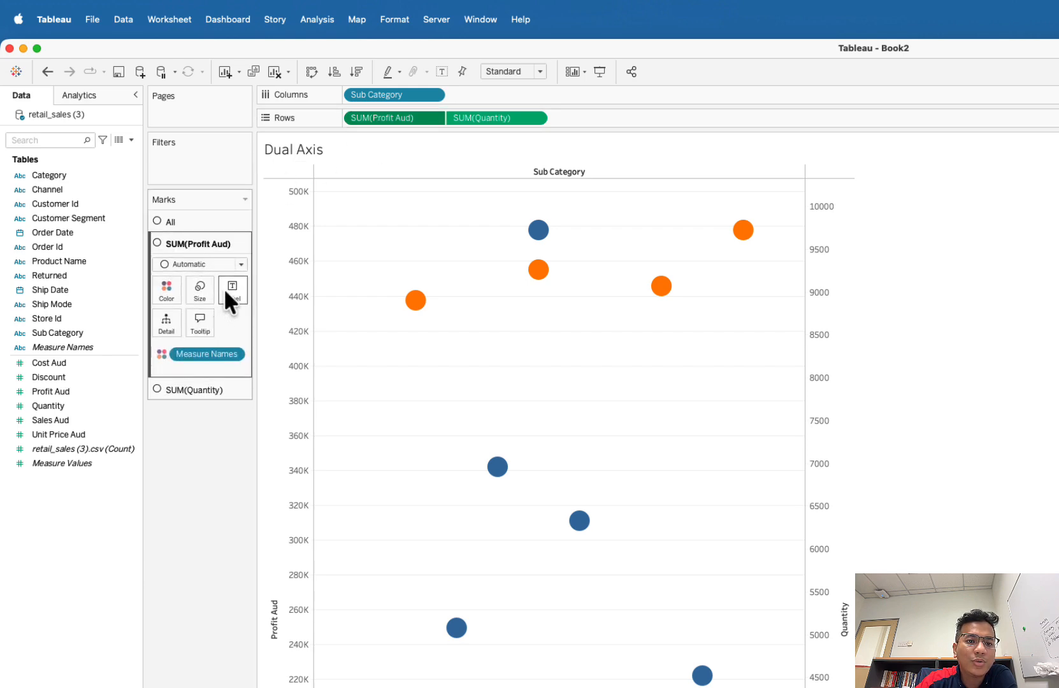
pyautogui.click(199, 264)
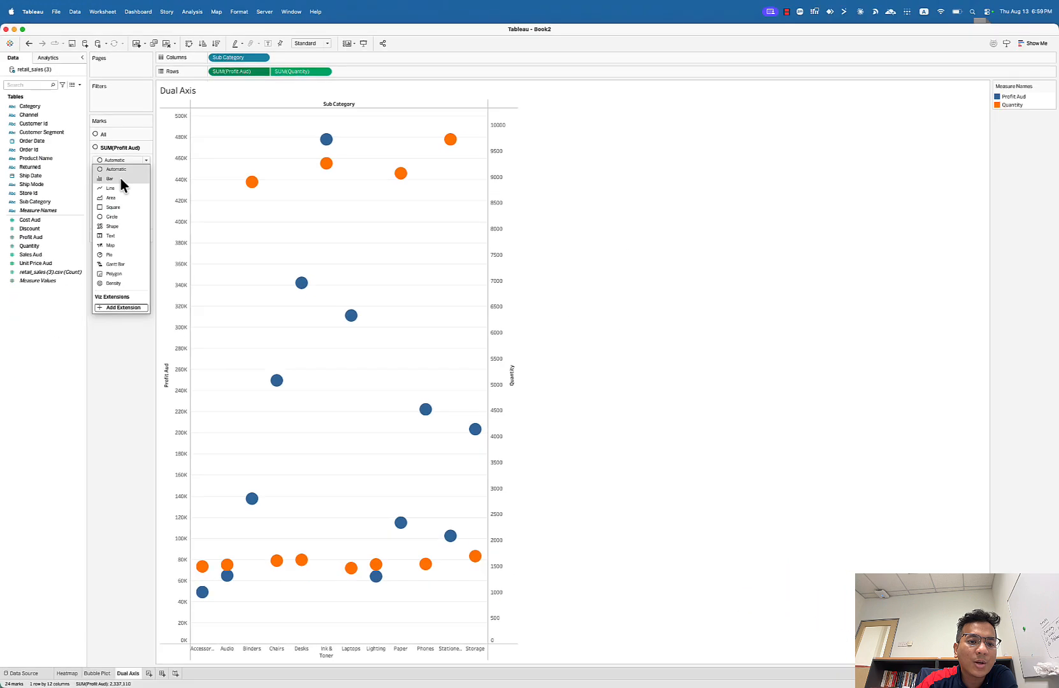
pyautogui.click(110, 179)
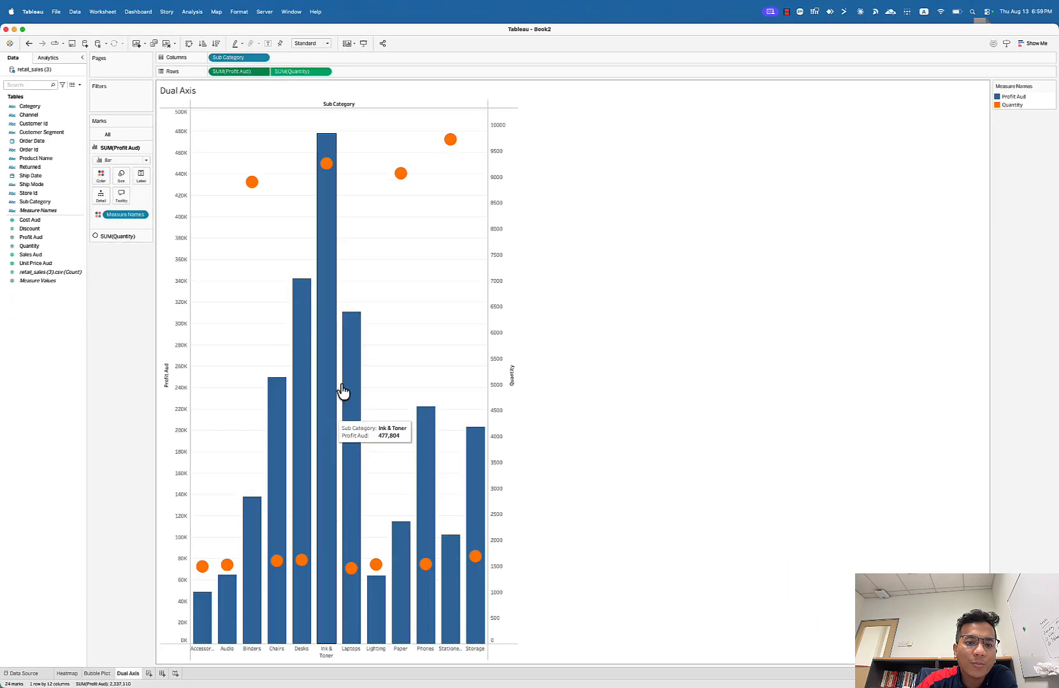
# - Set the mark type of SUM(Quantity) to Line
pyautogui.moveTo(402, 182)
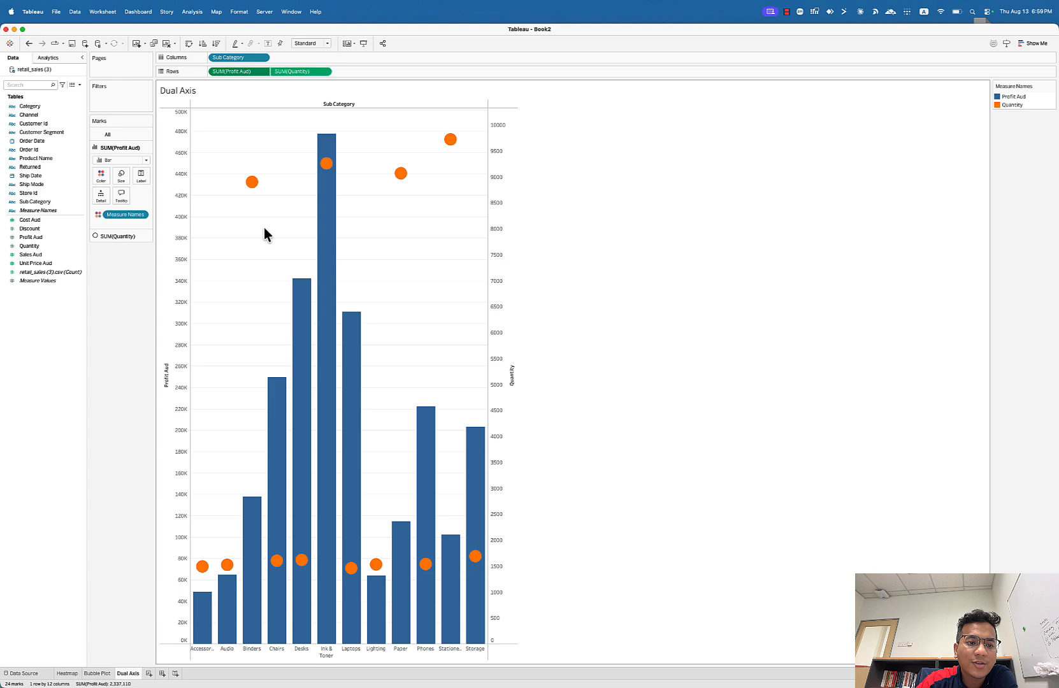
pyautogui.click(120, 237)
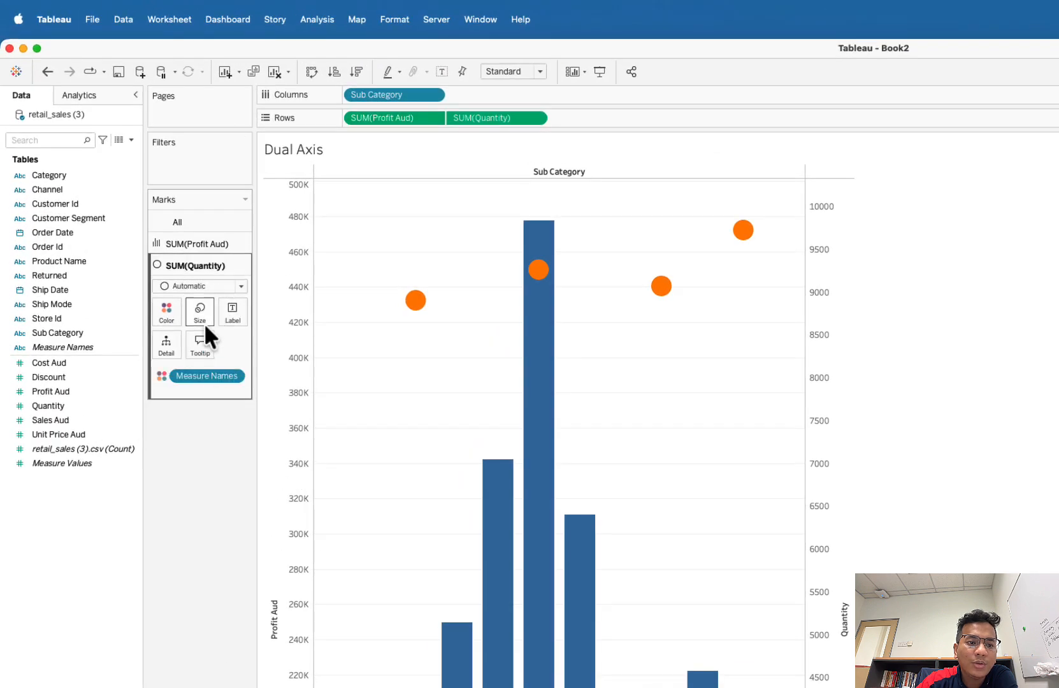
pyautogui.click(203, 288)
pyautogui.click(185, 334)
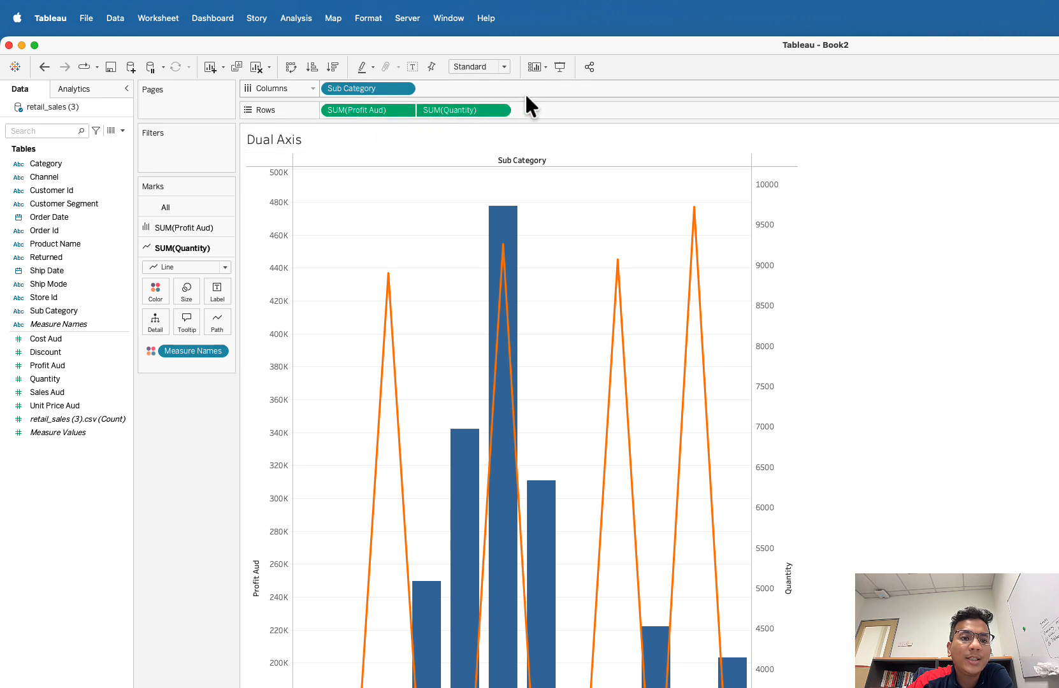
# - Remove Quantity and Profit Aud from Rows, keeping Sub Category on Columns
pyautogui.click(503, 109)
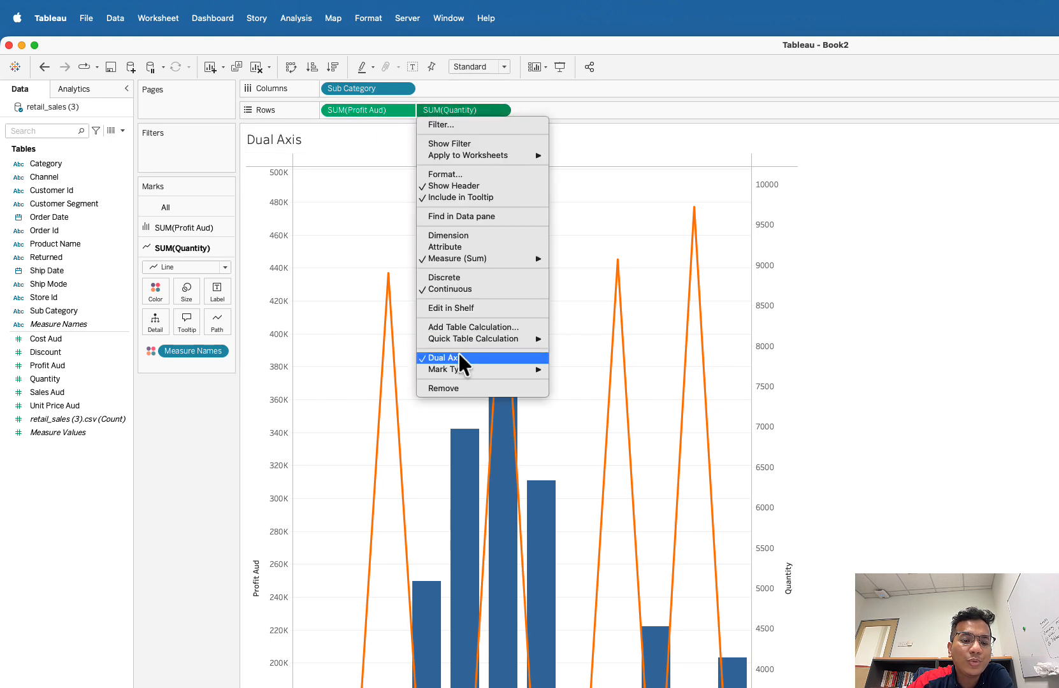
pyautogui.click(558, 110)
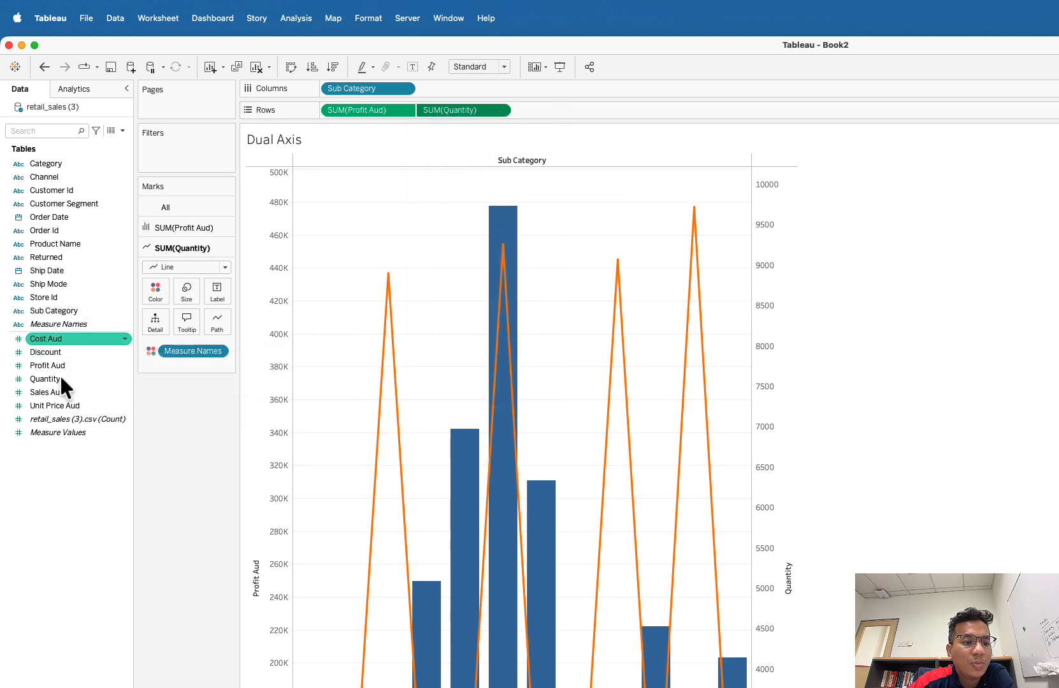
pyautogui.moveTo(507, 109); pyautogui.dragTo(87, 277)
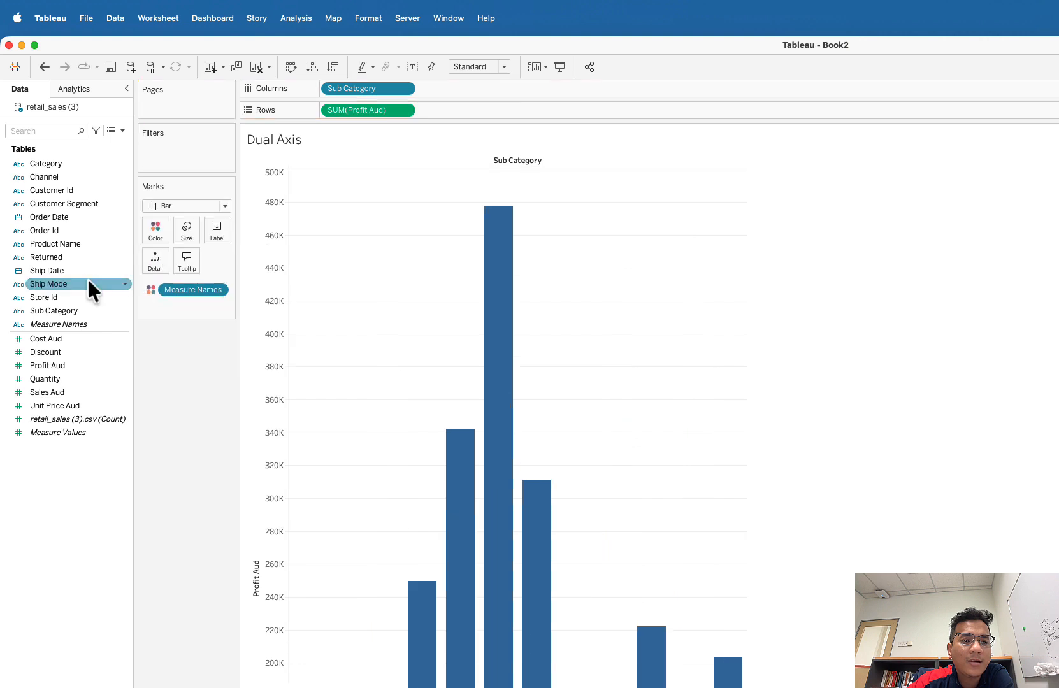
pyautogui.moveTo(380, 111); pyautogui.dragTo(5, 337)
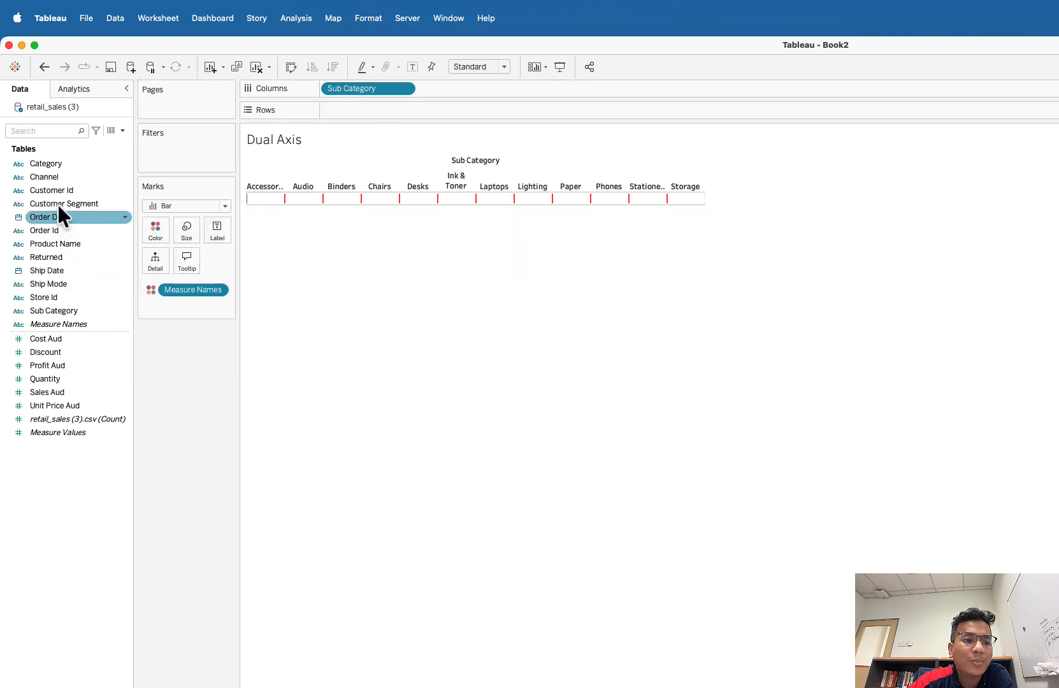
# - Place Customer Id on Rows, followed by Quantity
pyautogui.moveTo(57, 190); pyautogui.dragTo(408, 105)
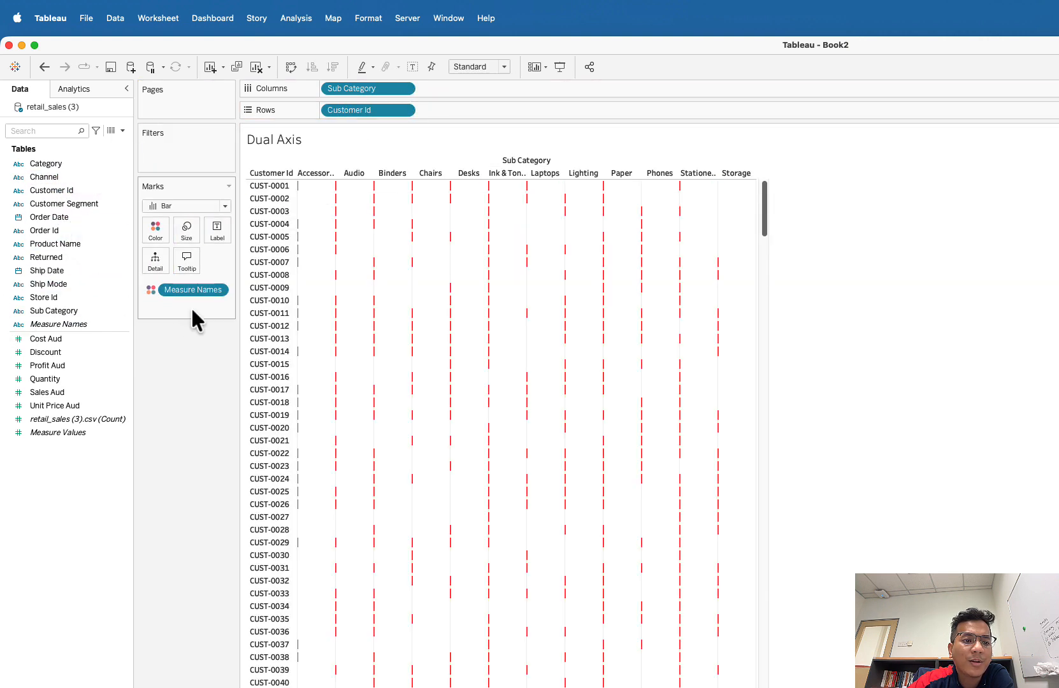
pyautogui.moveTo(48, 376); pyautogui.dragTo(430, 105)
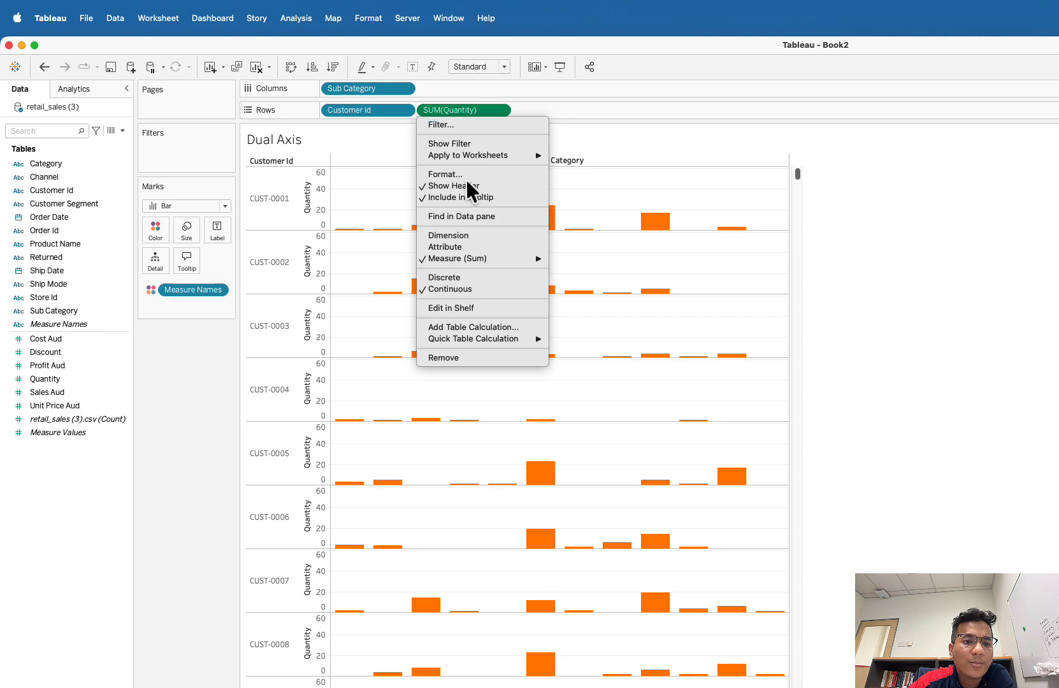
# - Remove Customer Id from Rows and place Profit Aud after Quantity
pyautogui.click(369, 114)
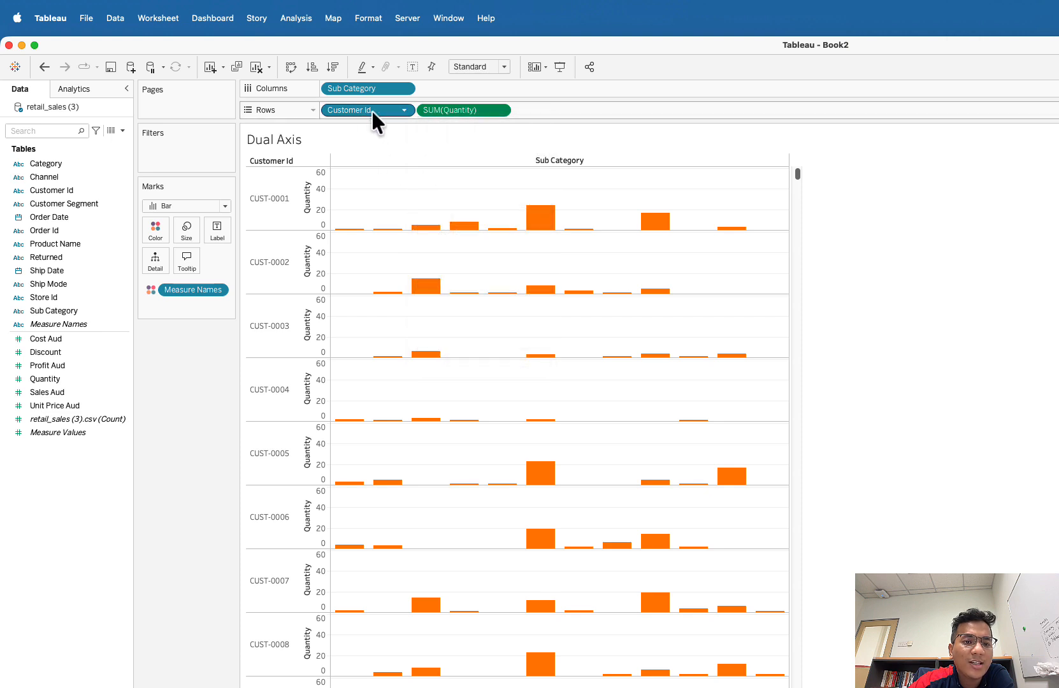
pyautogui.moveTo(371, 109); pyautogui.dragTo(76, 228)
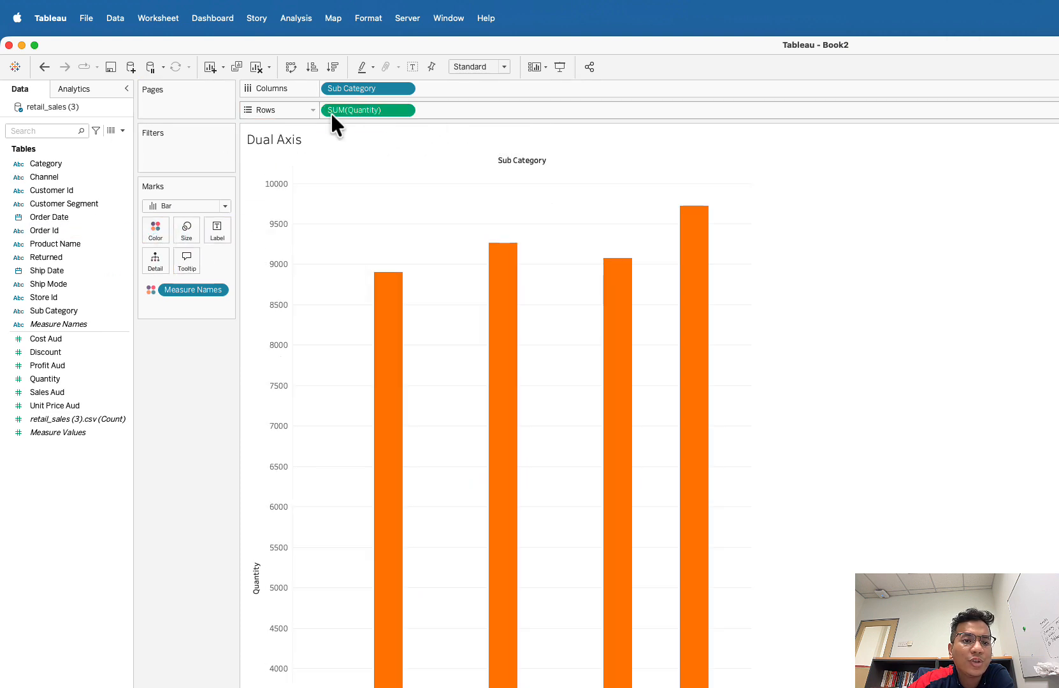
pyautogui.moveTo(56, 367); pyautogui.dragTo(447, 109)
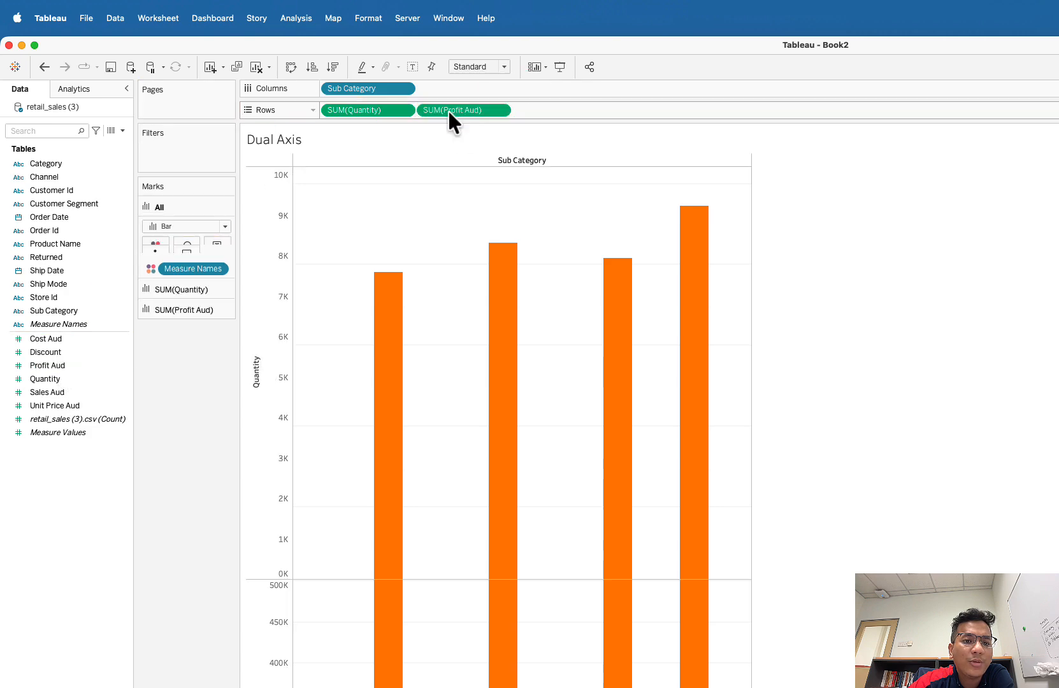
# - Turn on Dual Axis for SUM(Profit Aud) on Rows and set its mark type to Line
pyautogui.click(499, 110)
pyautogui.click(460, 357)
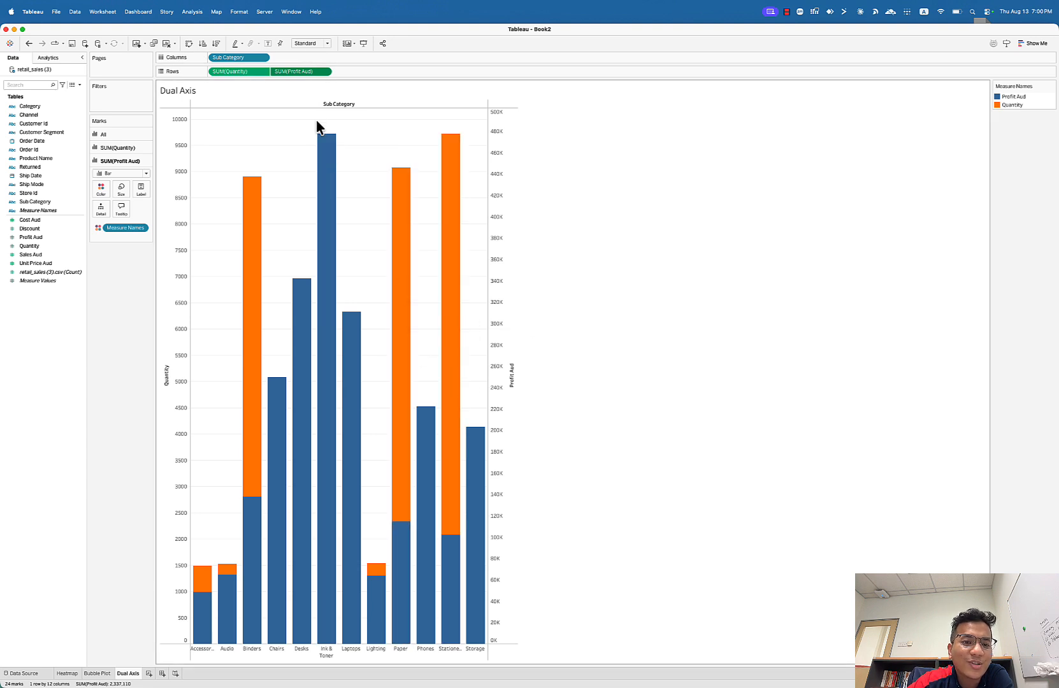
pyautogui.click(143, 172)
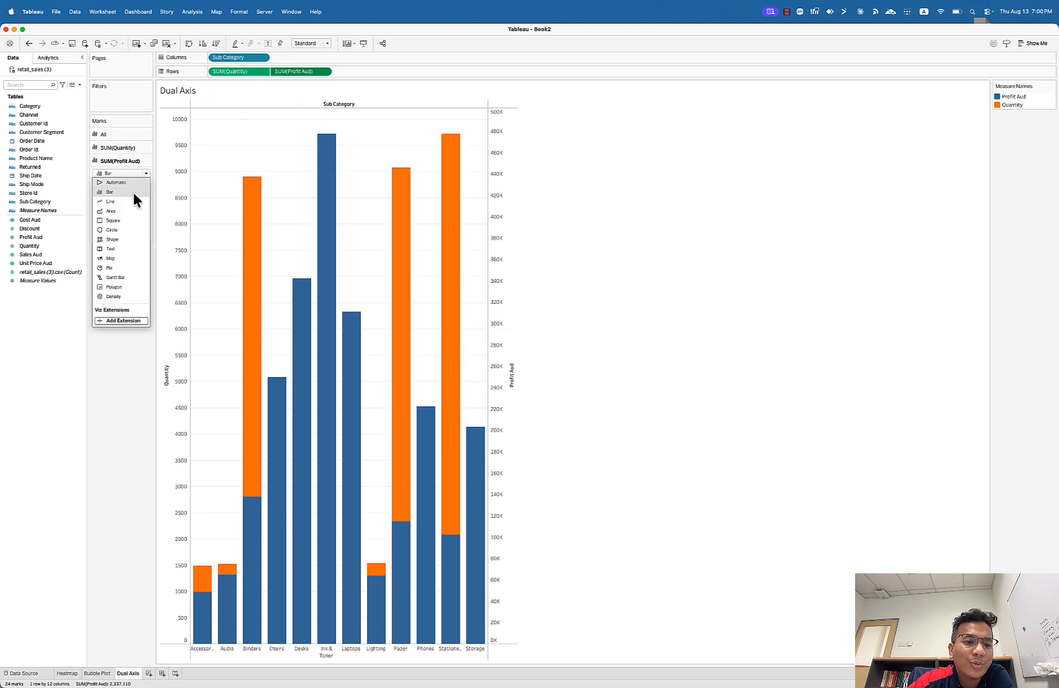
pyautogui.click(125, 202)
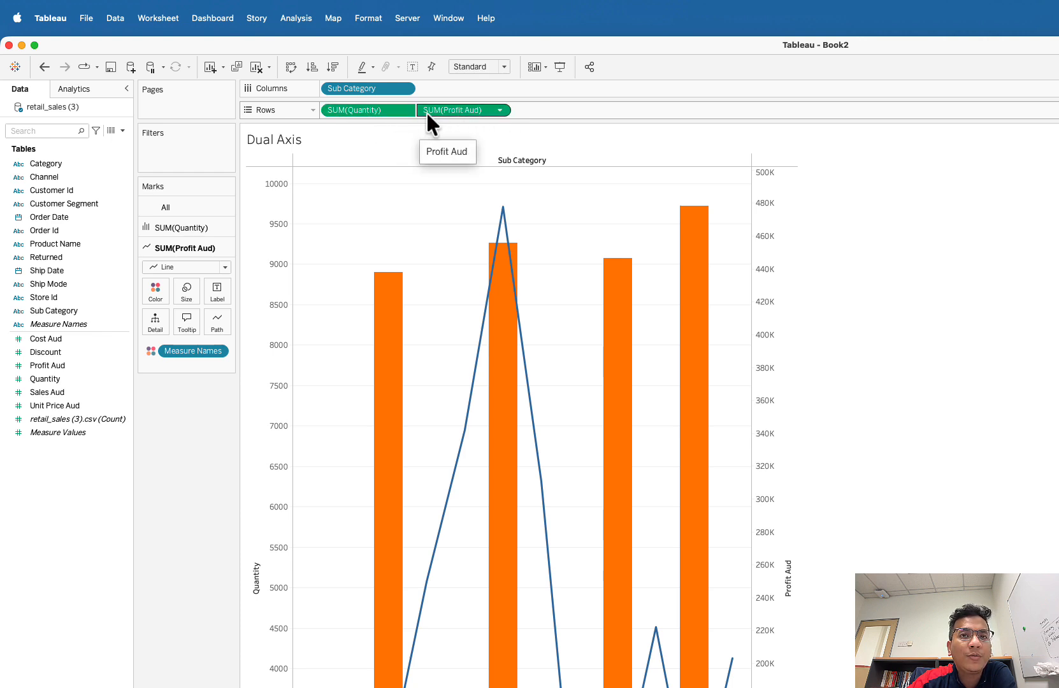
pyautogui.click(501, 110)
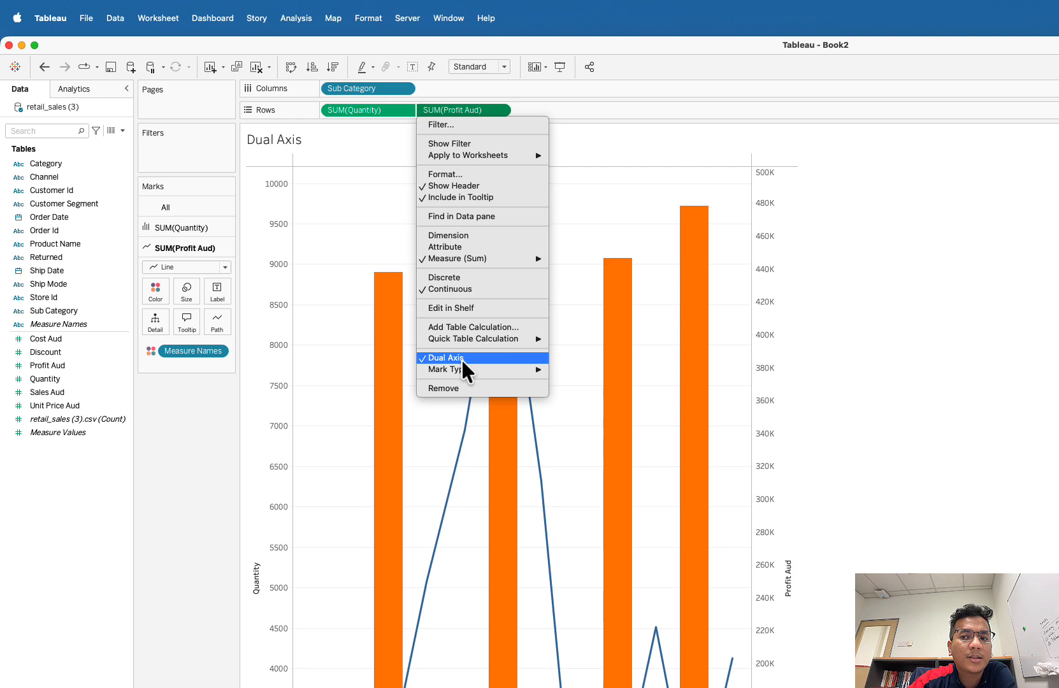
pyautogui.click(861, 396)
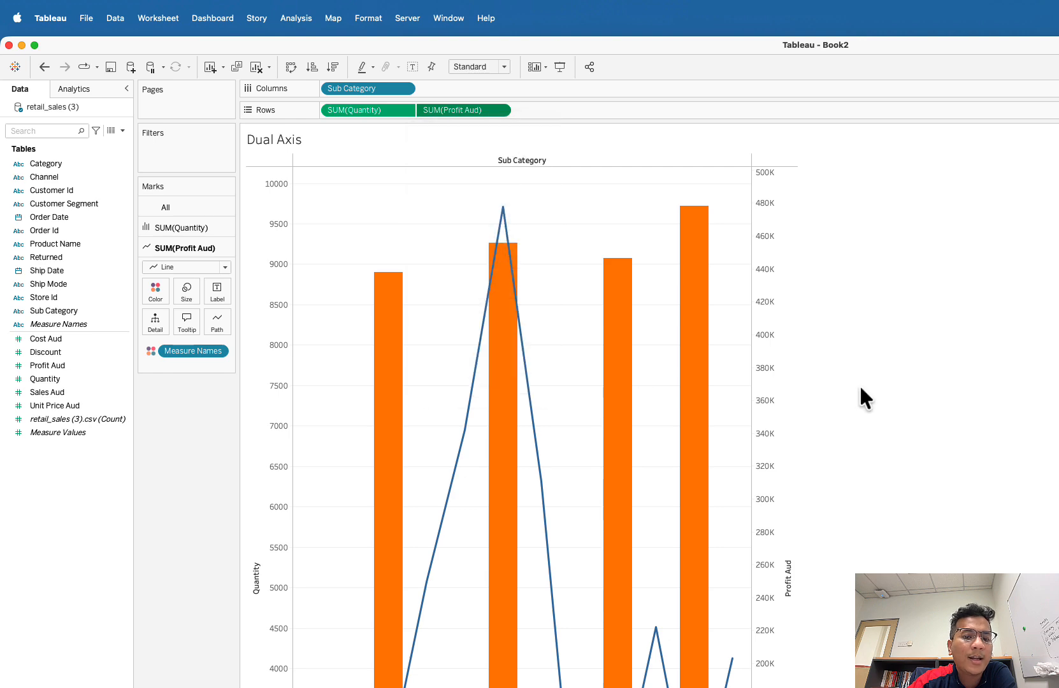